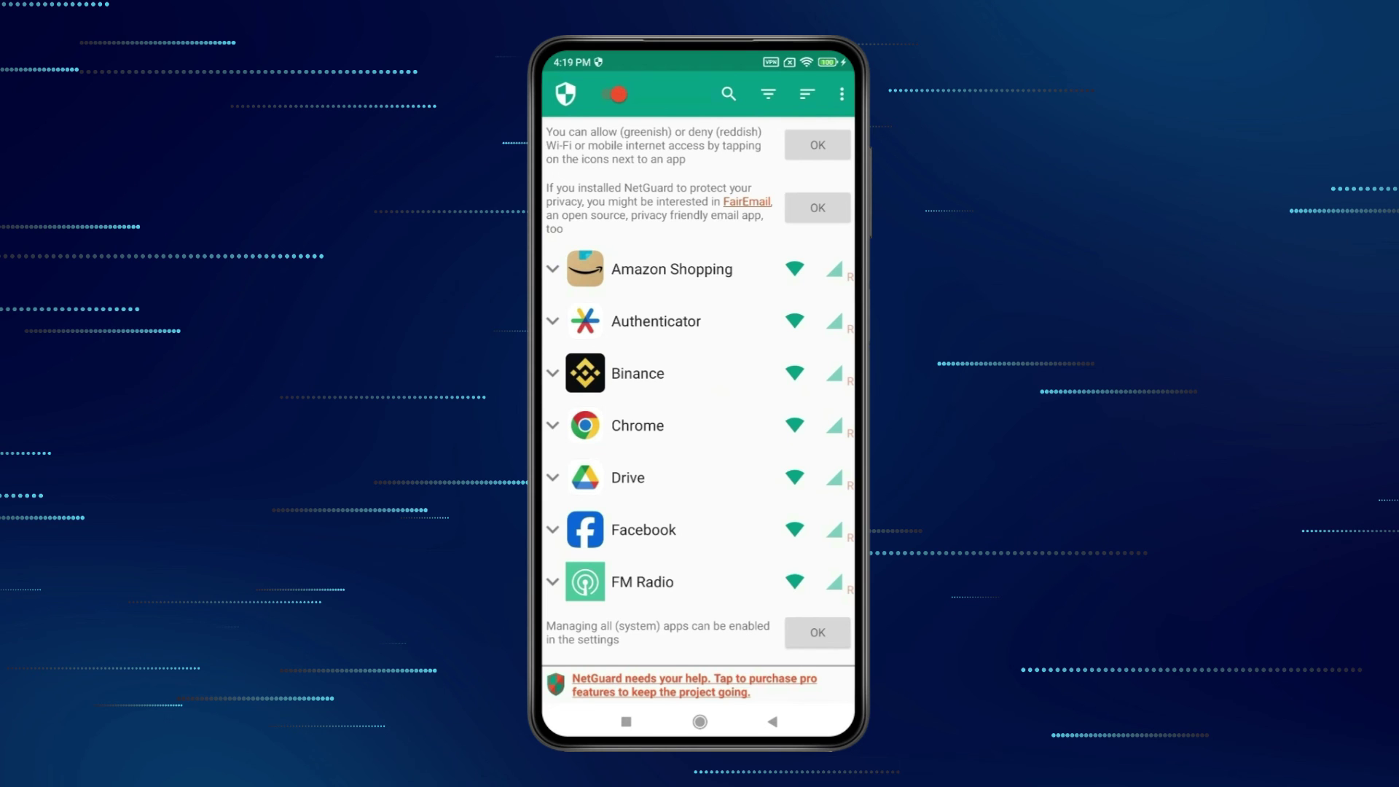
- Leave NetGuard for the Android home screen, with Chrome still allowed Wi-Fi and mobile data
{"action": "left_click", "coordinate": [699, 722]}
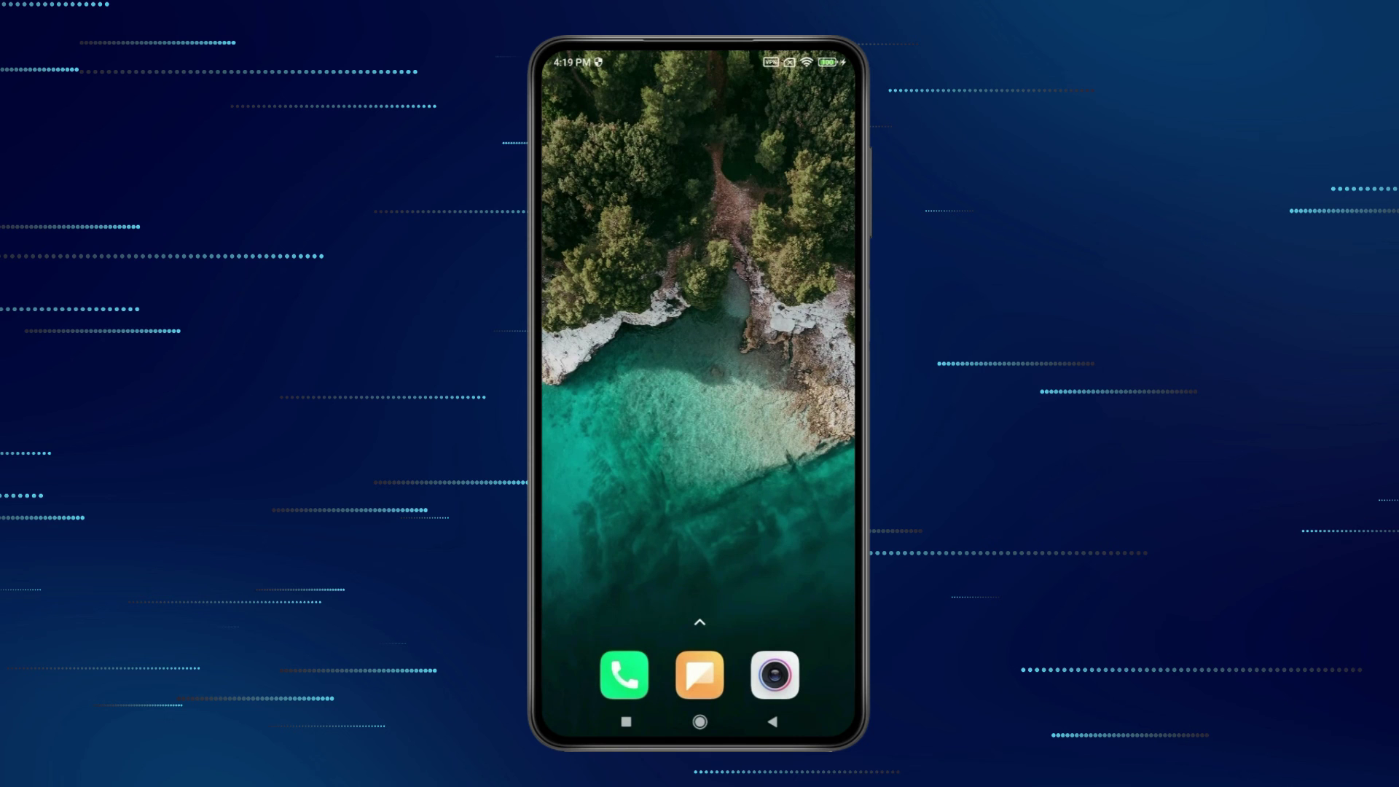